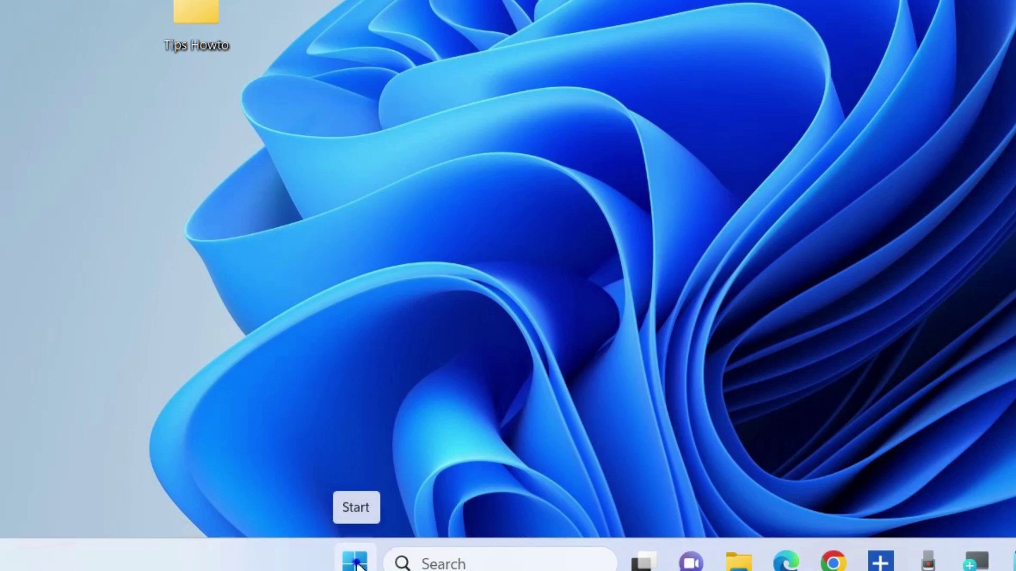
# - Launch services.msc from the Run box and scroll the service list down to Windows Update
pyautogui.rightClick(358, 565)
pyautogui.click(300, 433)
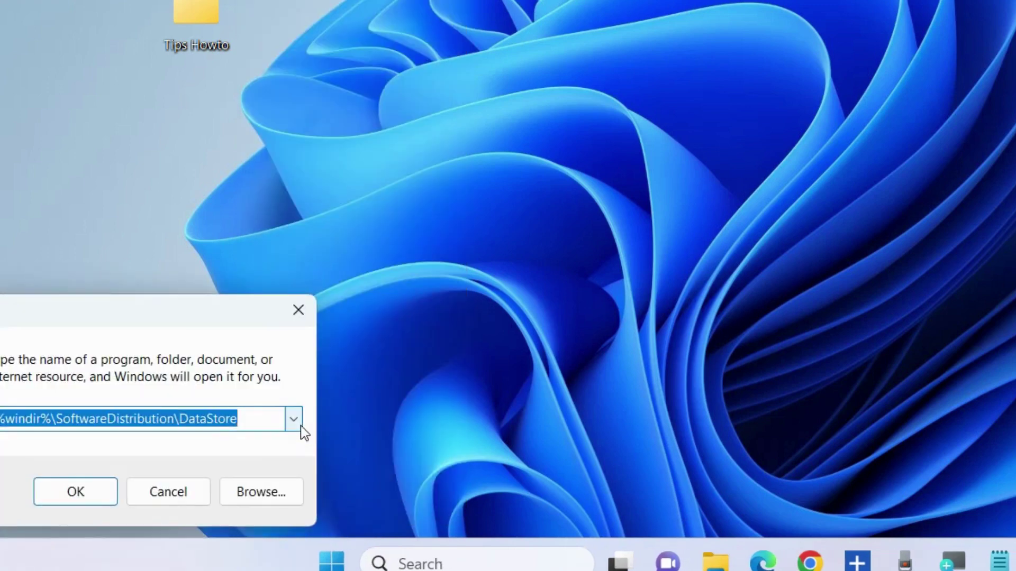
pyautogui.press('BackSpace')
pyautogui.moveTo(189, 320); pyautogui.dragTo(642, 186)
pyautogui.write('SERVICES')
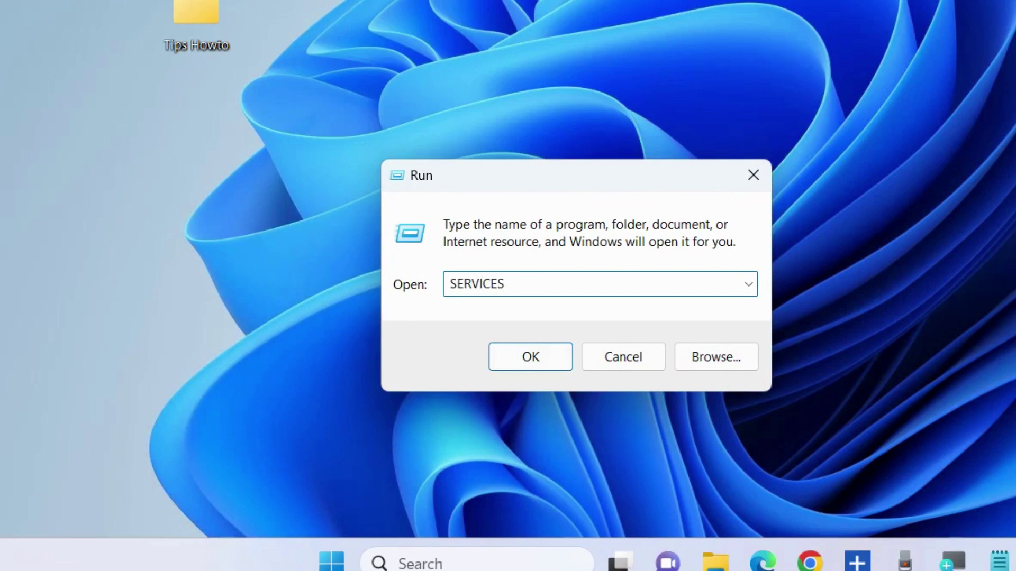
pyautogui.write('.MSC')
pyautogui.click(531, 357)
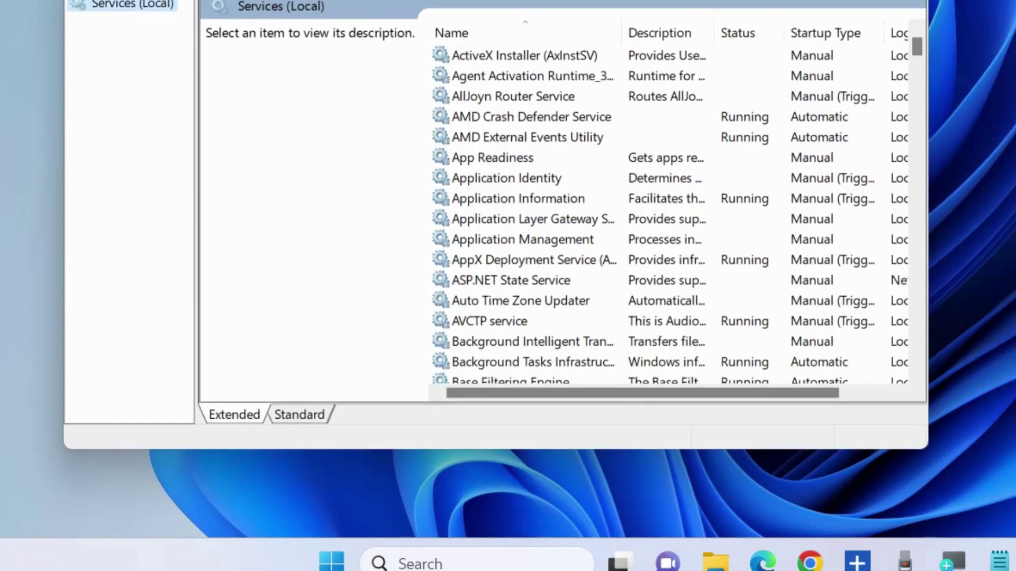
pyautogui.scroll(-20, 582, 338)
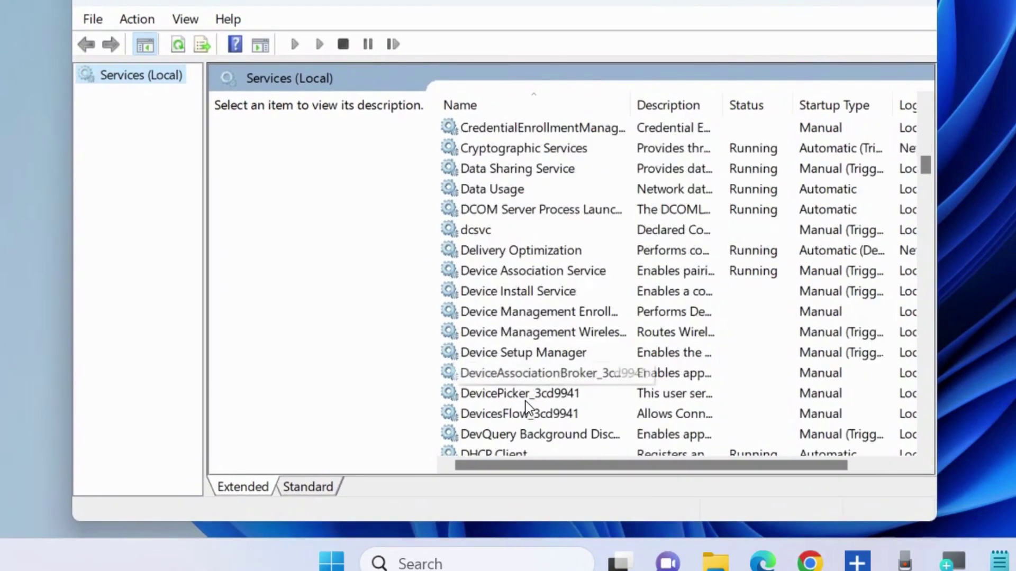
pyautogui.scroll(-20, 526, 394)
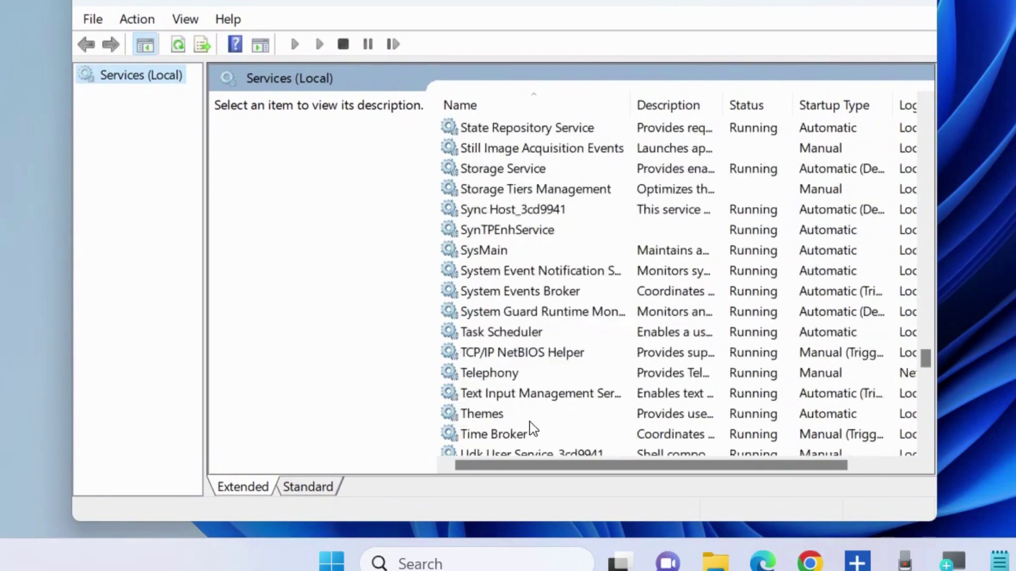
pyautogui.scroll(-3, 521, 453)
pyautogui.scroll(-4, 540, 378)
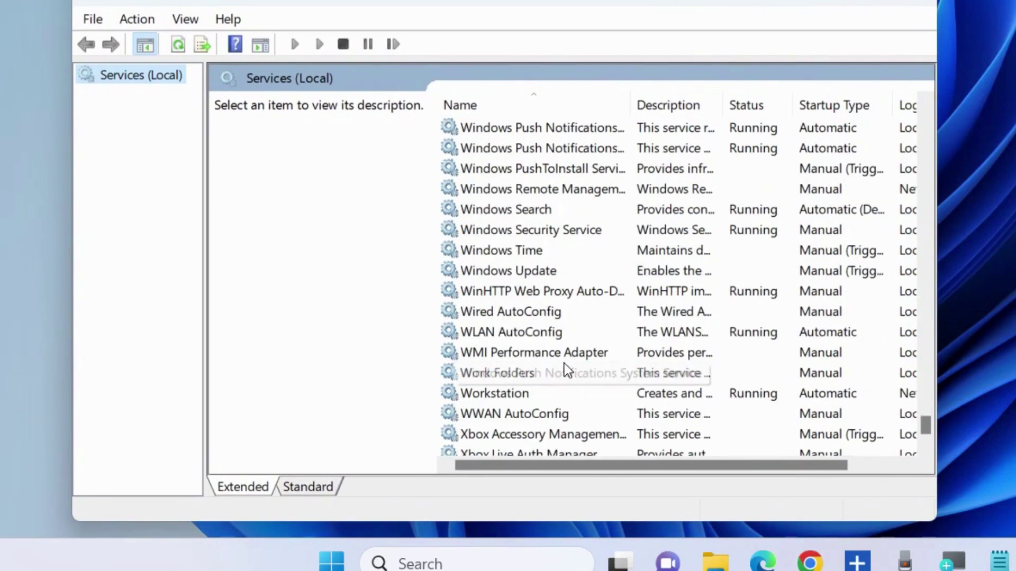
# - Change the Windows Update service's startup type to Disabled, apply it, and close Services
pyautogui.click(527, 272)
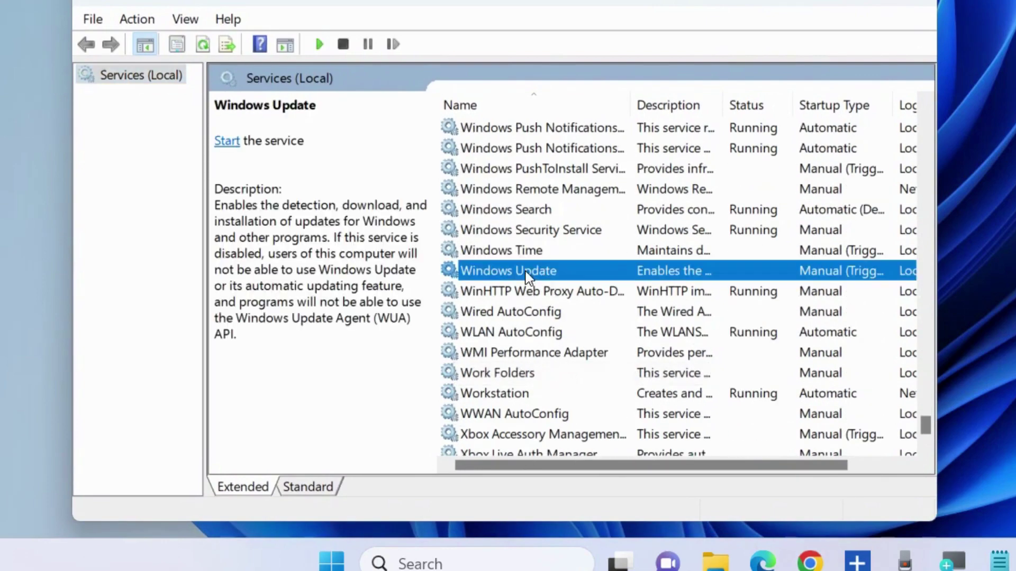
pyautogui.rightClick(492, 273)
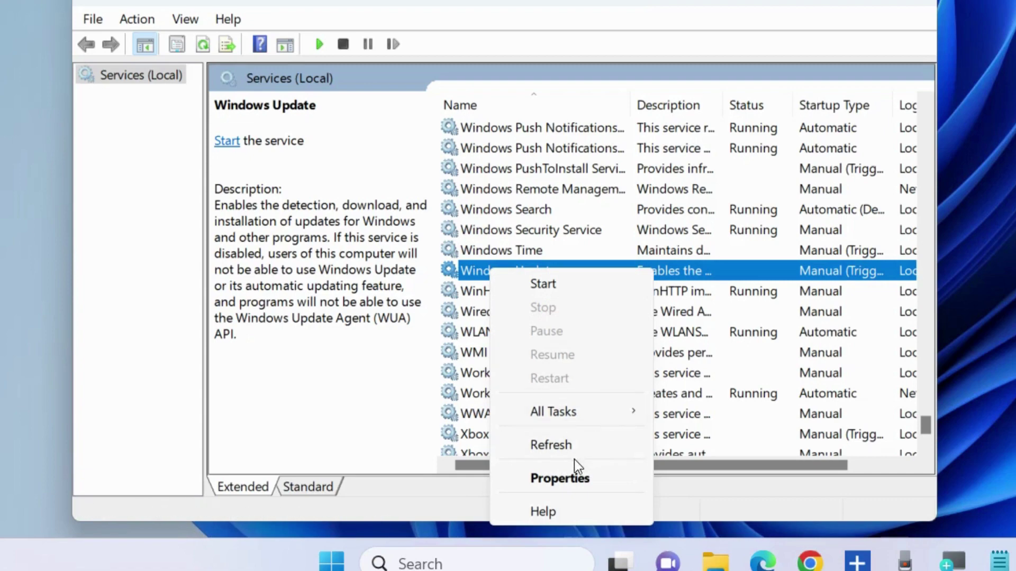
pyautogui.click(561, 478)
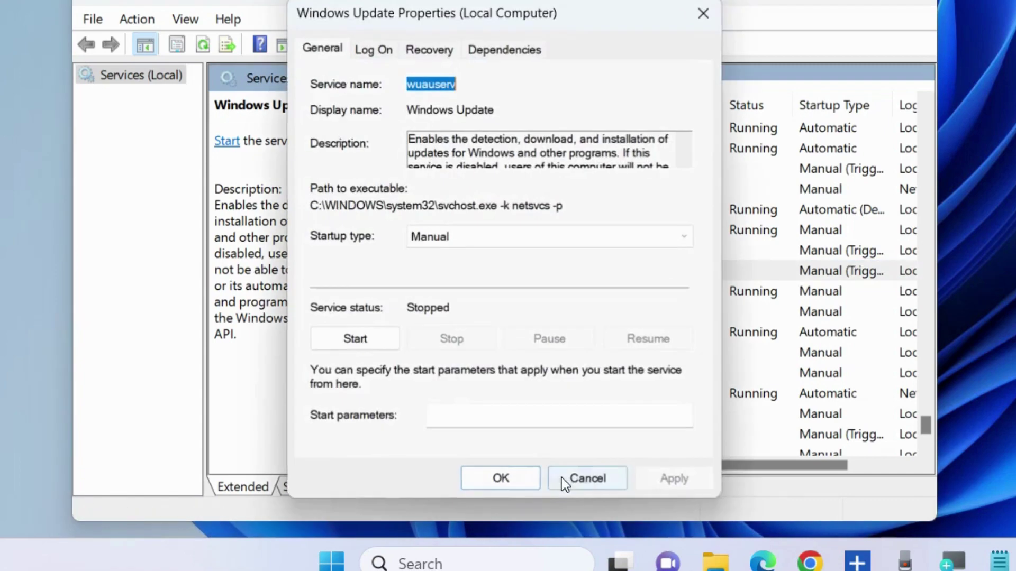
pyautogui.click(469, 237)
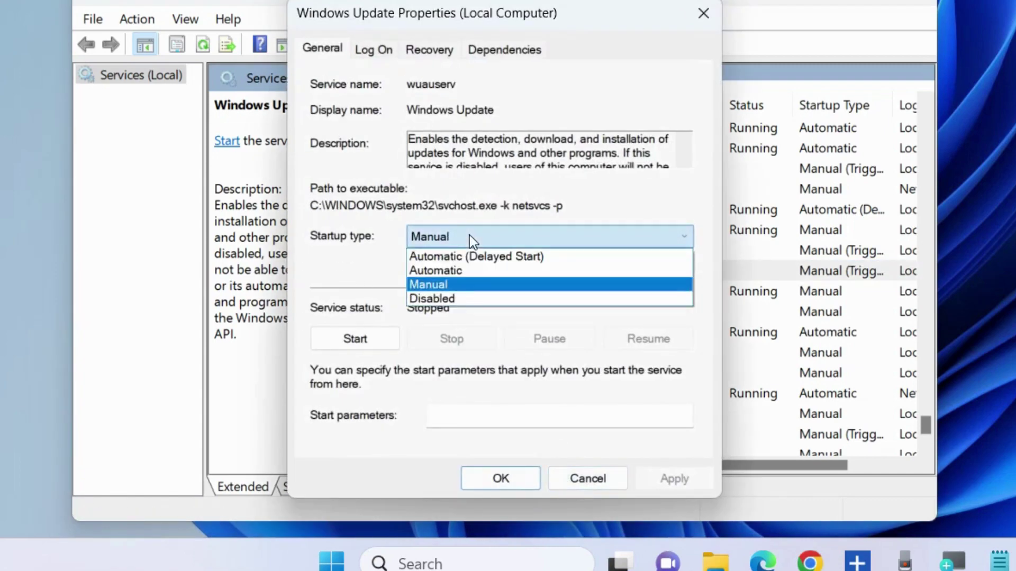
pyautogui.click(440, 300)
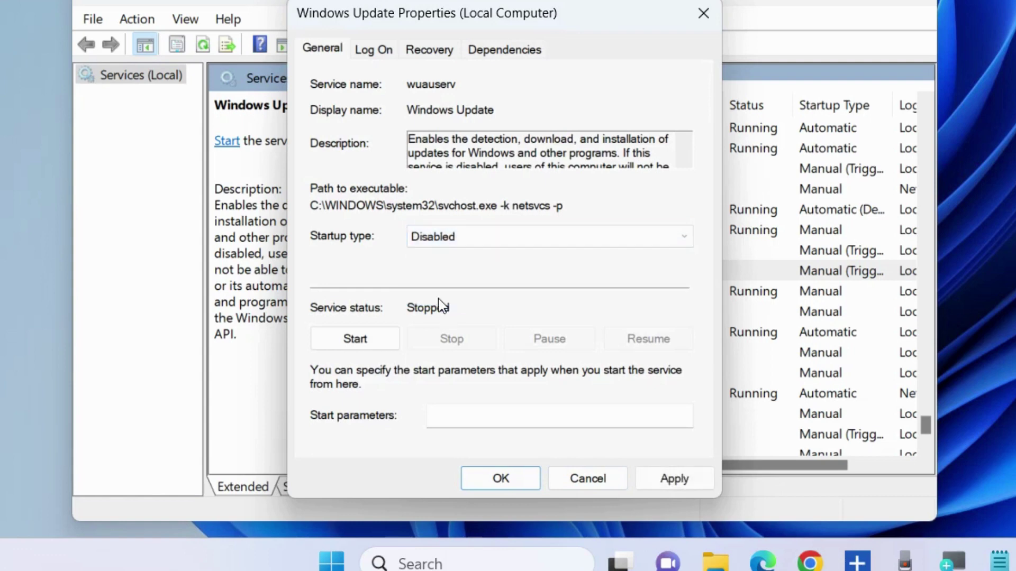
pyautogui.click(664, 477)
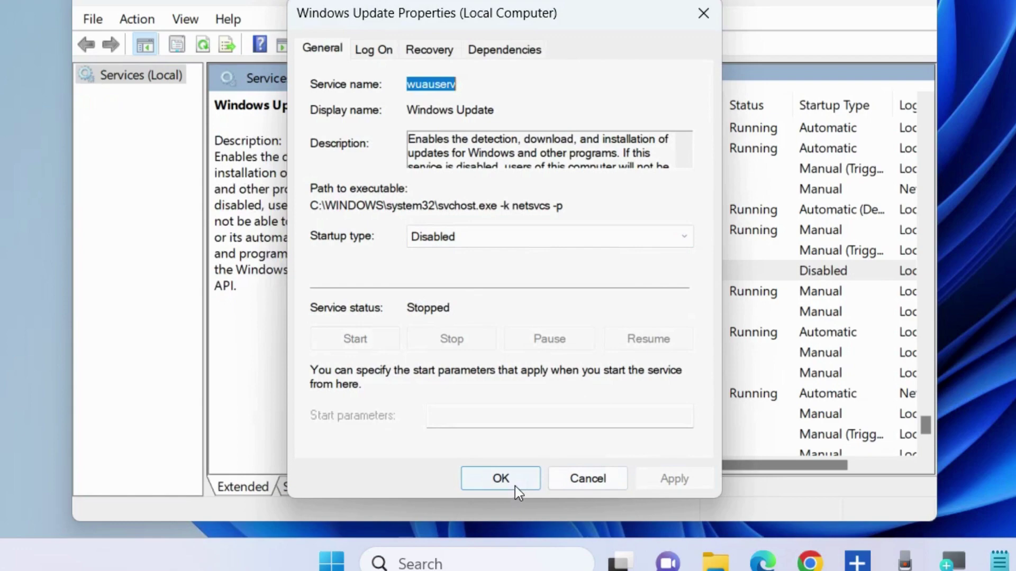
pyautogui.click(506, 481)
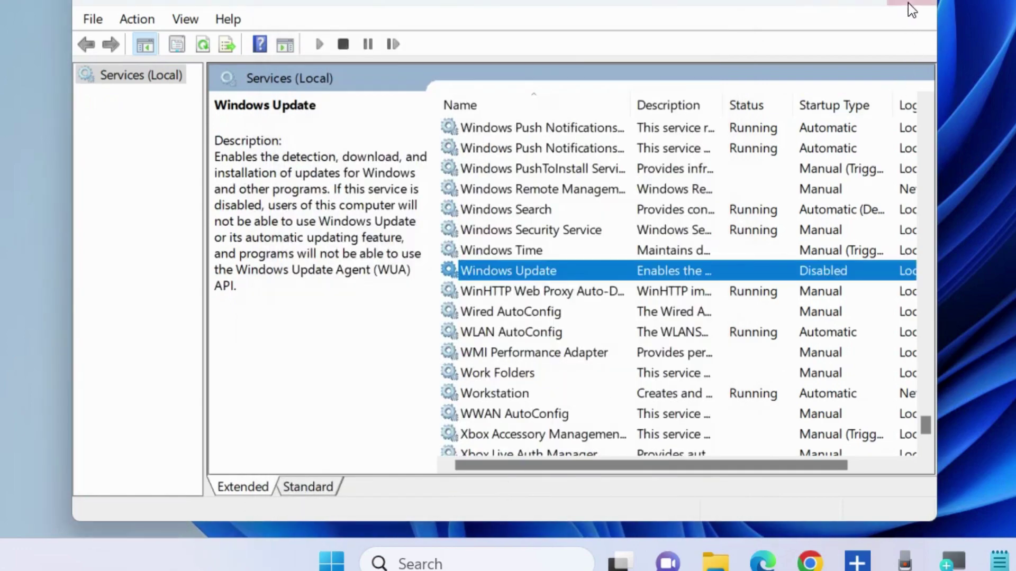
pyautogui.click(913, 3)
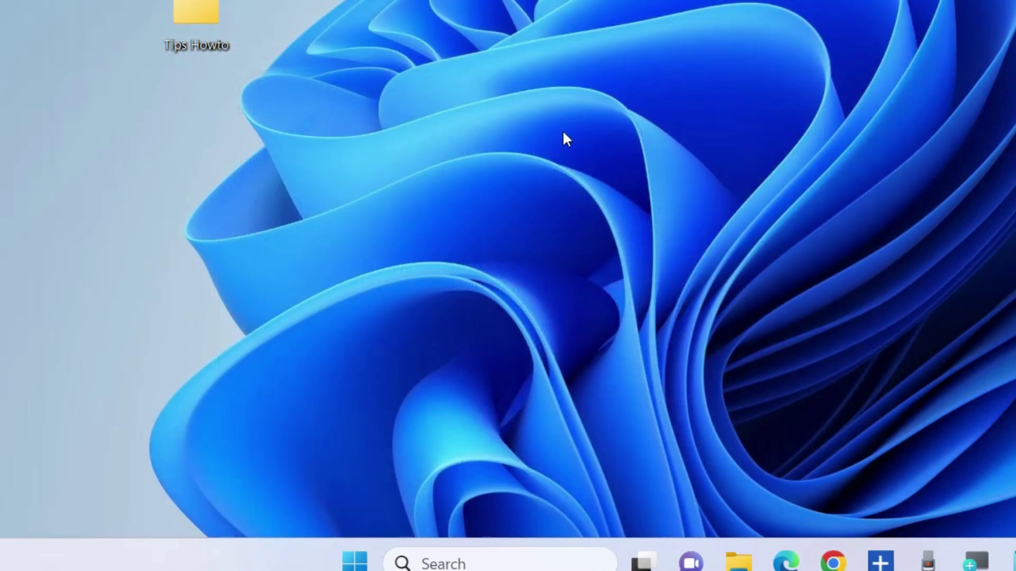
# - Open the Run box from the Start quick-links menu and clear its prefilled command
pyautogui.rightClick(355, 561)
pyautogui.click(287, 437)
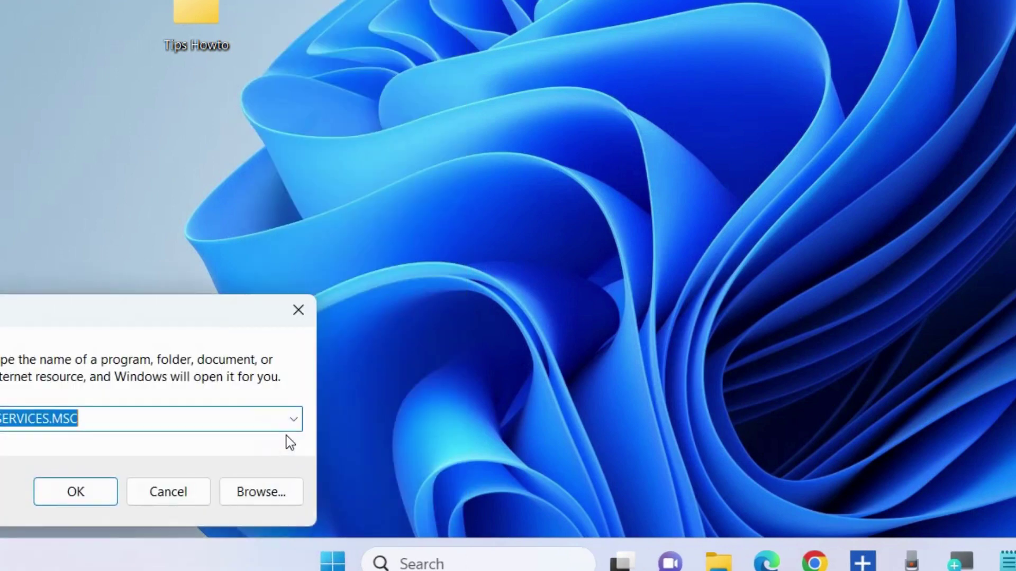
pyautogui.press('BackSpace')
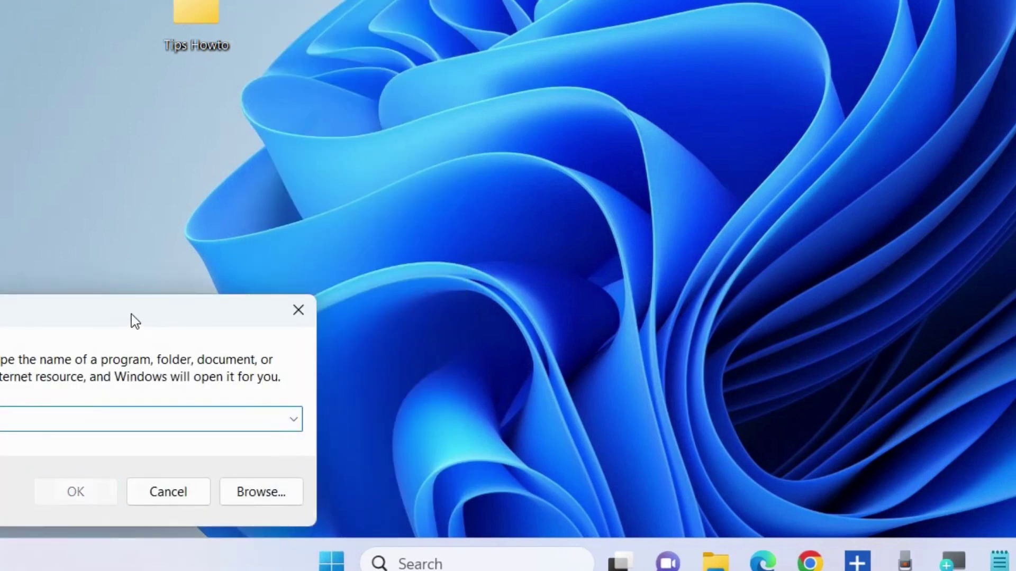
pyautogui.moveTo(131, 314); pyautogui.dragTo(503, 135)
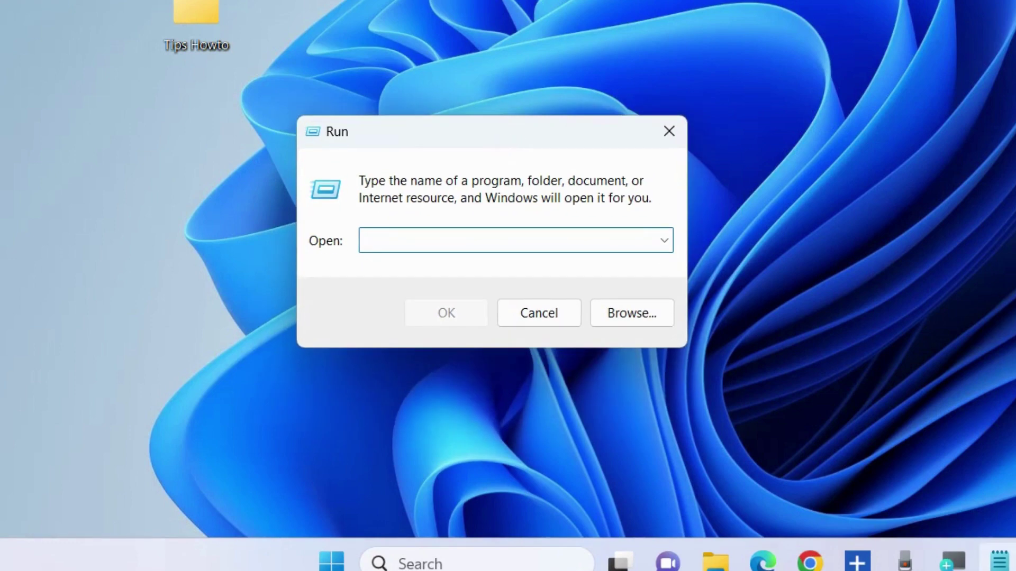
# - Copy the %windir%\SoftwareDistribution\DataStore path from the Notepad note into the Run box
pyautogui.click(999, 561)
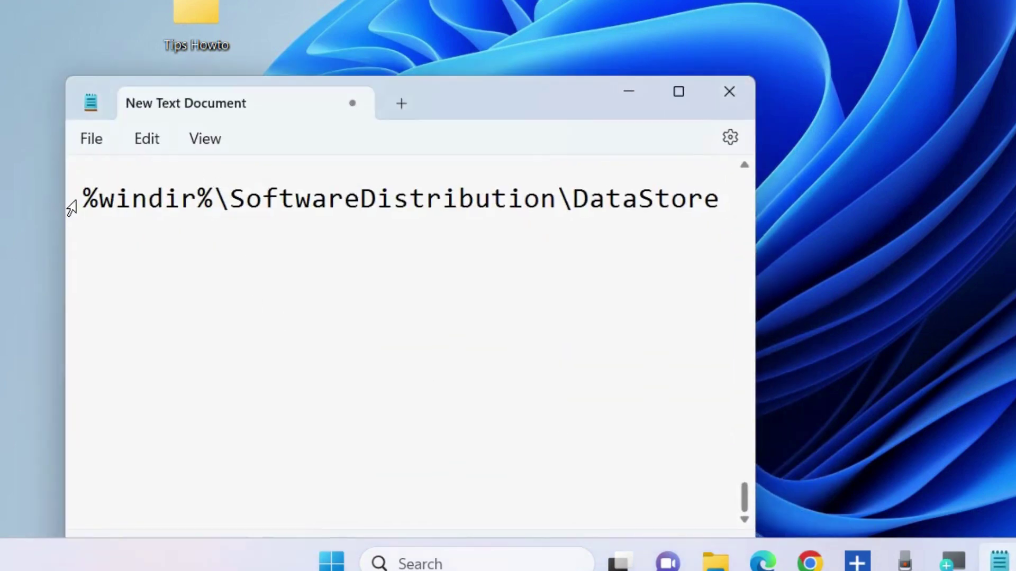
pyautogui.moveTo(83, 200); pyautogui.dragTo(728, 205)
pyautogui.press('super+c')
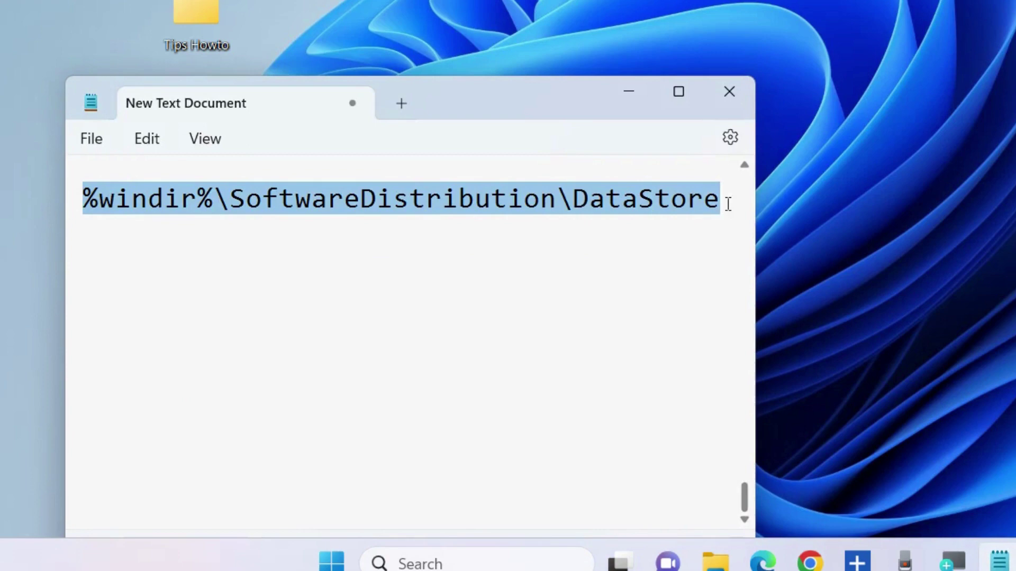
pyautogui.rightClick(567, 203)
pyautogui.click(629, 89)
pyautogui.press('super+r')
pyautogui.rightClick(478, 236)
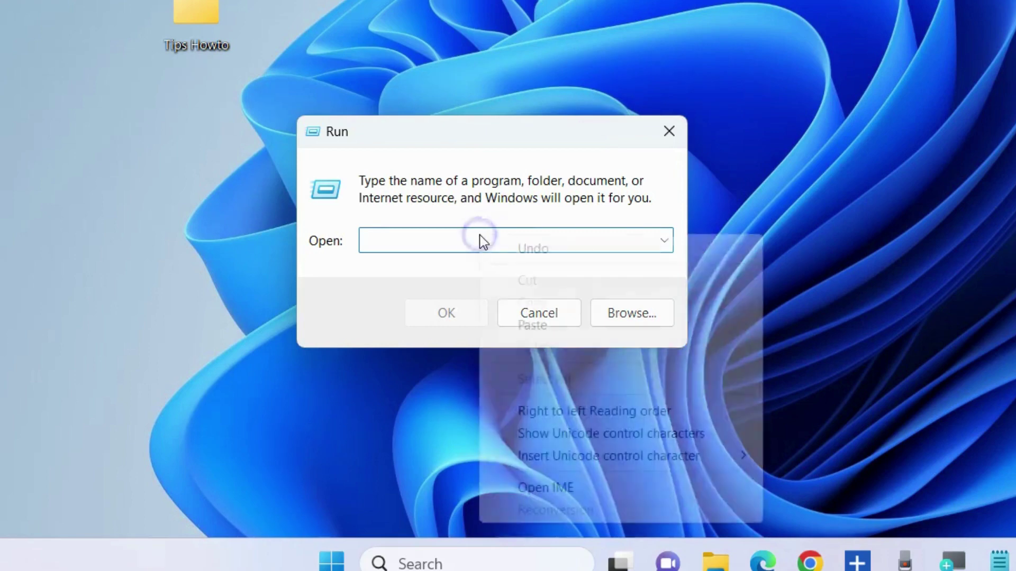
pyautogui.click(535, 326)
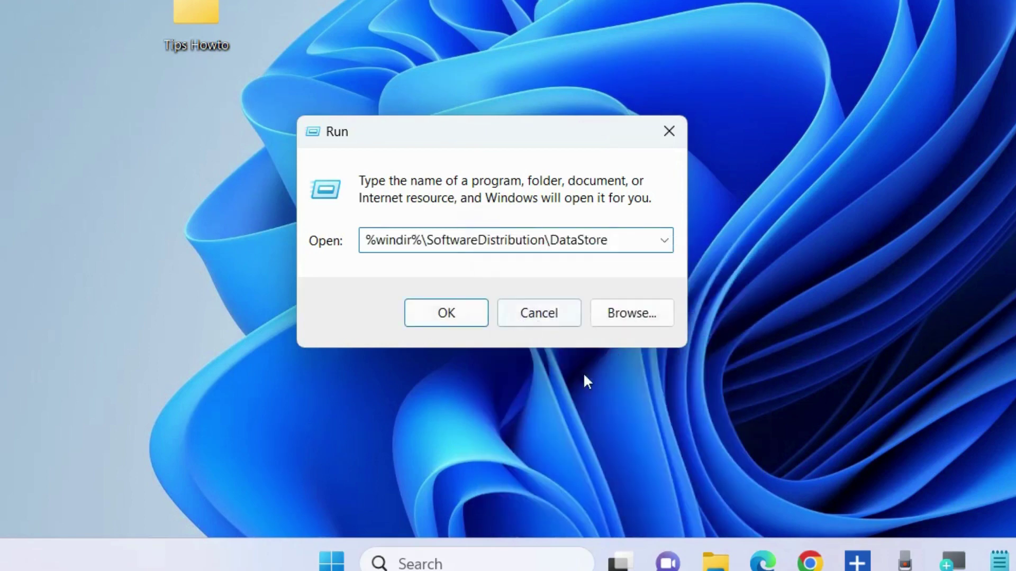
# - Open the DataStore folder, select all its items, then close the File Explorer window
pyautogui.click(450, 318)
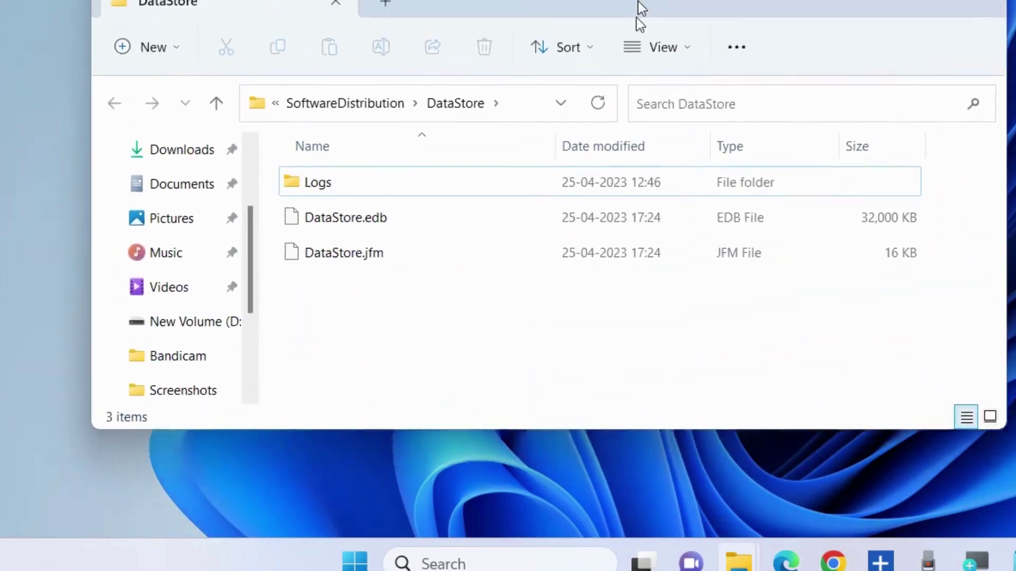
pyautogui.moveTo(636, 17); pyautogui.dragTo(627, 91)
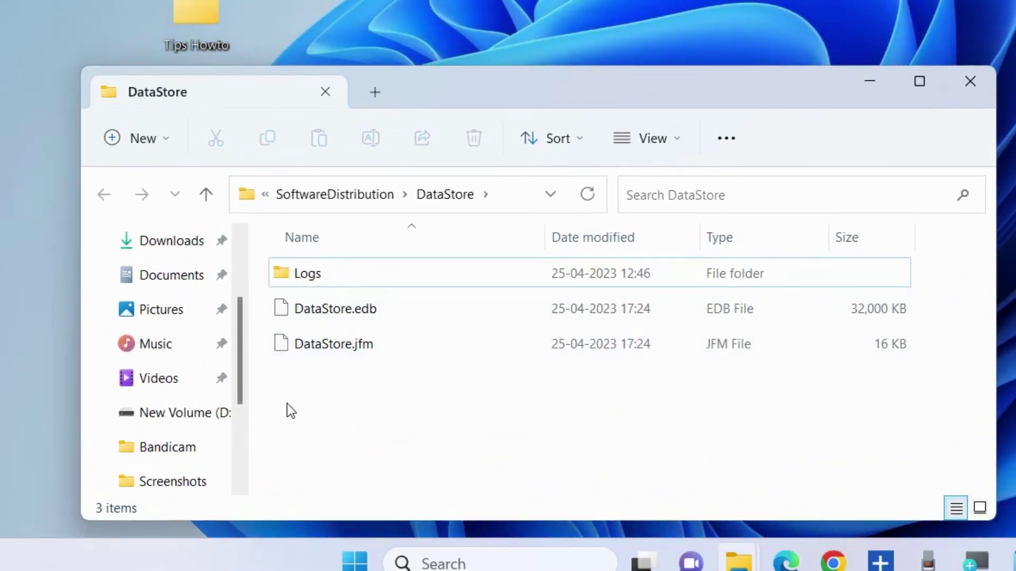
pyautogui.moveTo(287, 403); pyautogui.dragTo(455, 252)
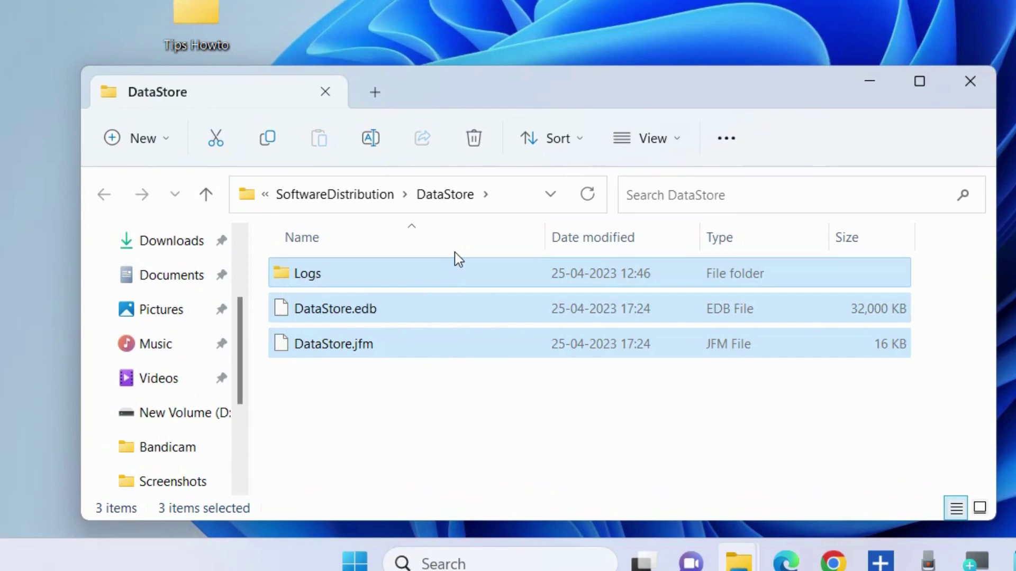
pyautogui.rightClick(388, 296)
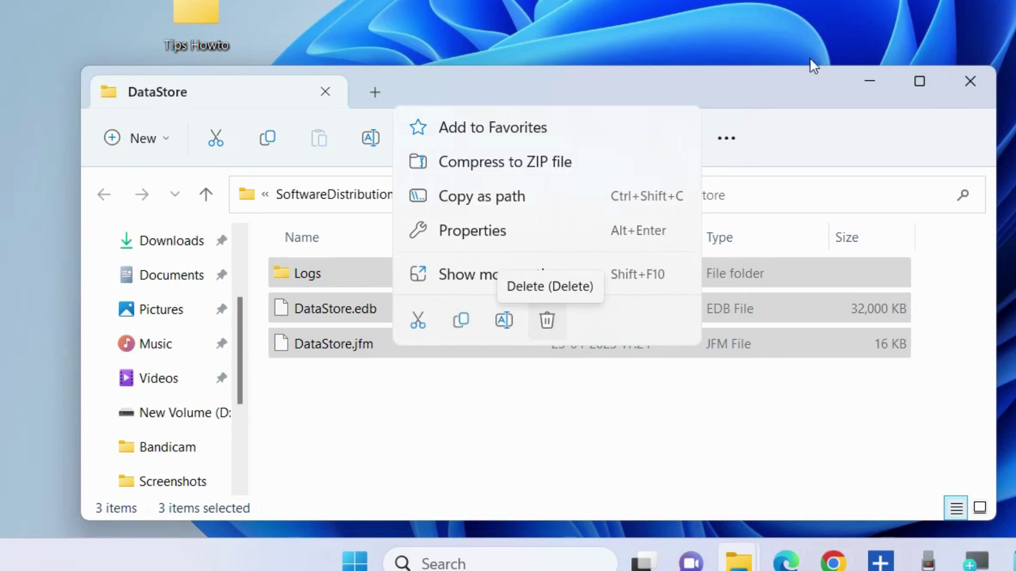
pyautogui.click(968, 80)
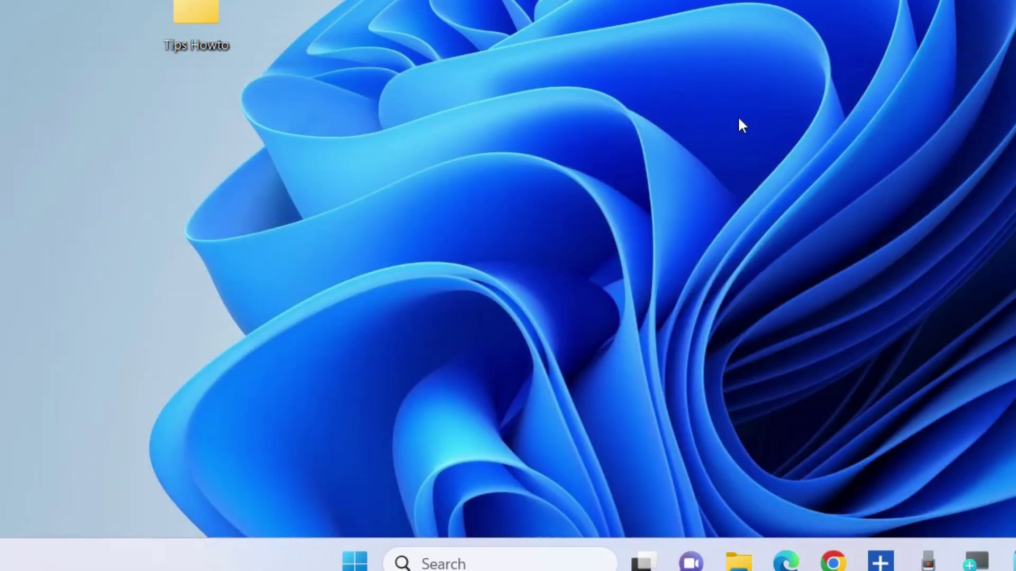
# - Run services.msc from the Run box using the SERVICES.MSC autocomplete suggestion
pyautogui.rightClick(347, 560)
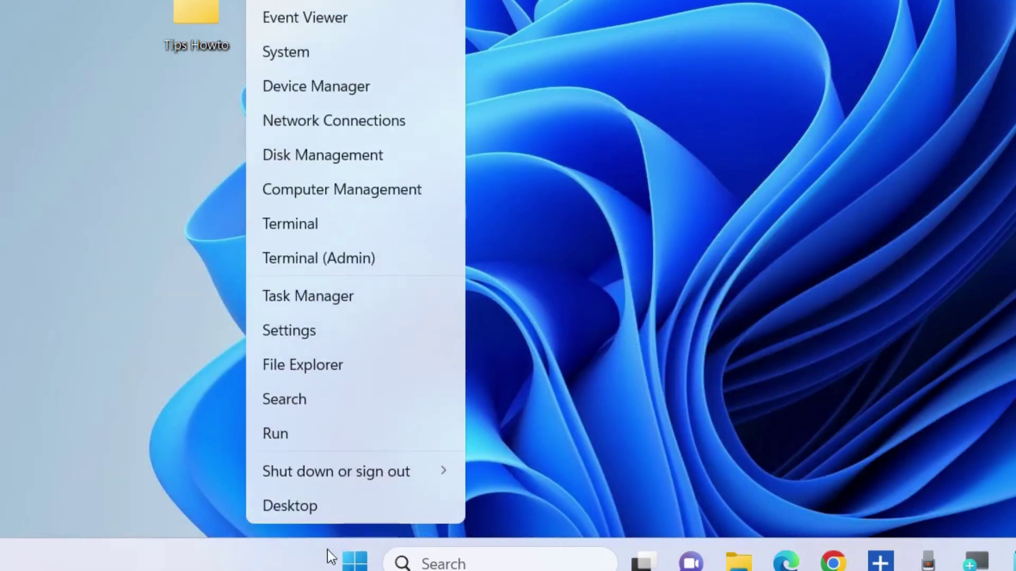
pyautogui.click(280, 434)
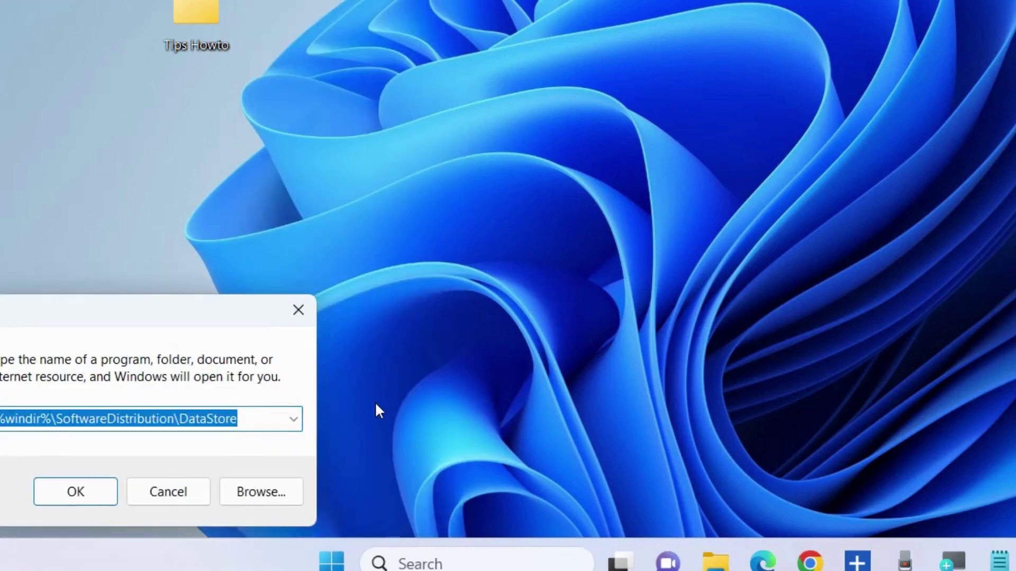
pyautogui.write('SER')
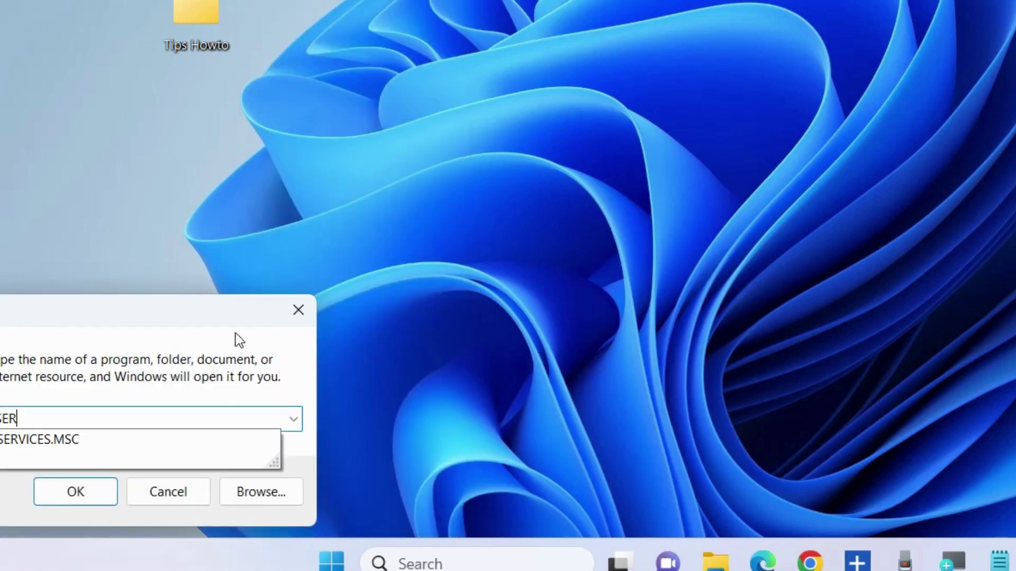
pyautogui.click(231, 309)
pyautogui.moveTo(233, 308); pyautogui.dragTo(735, 155)
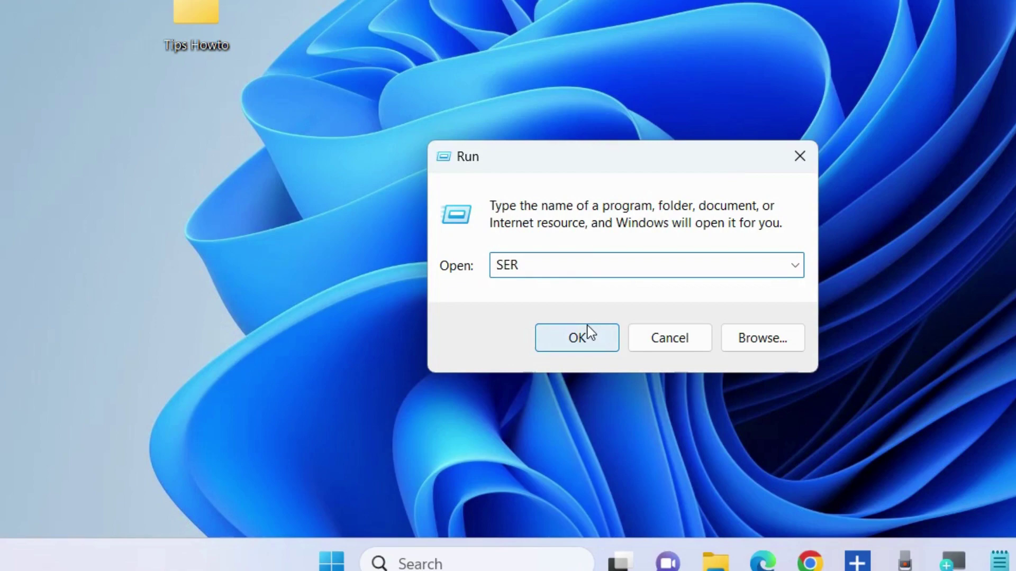
pyautogui.write('V')
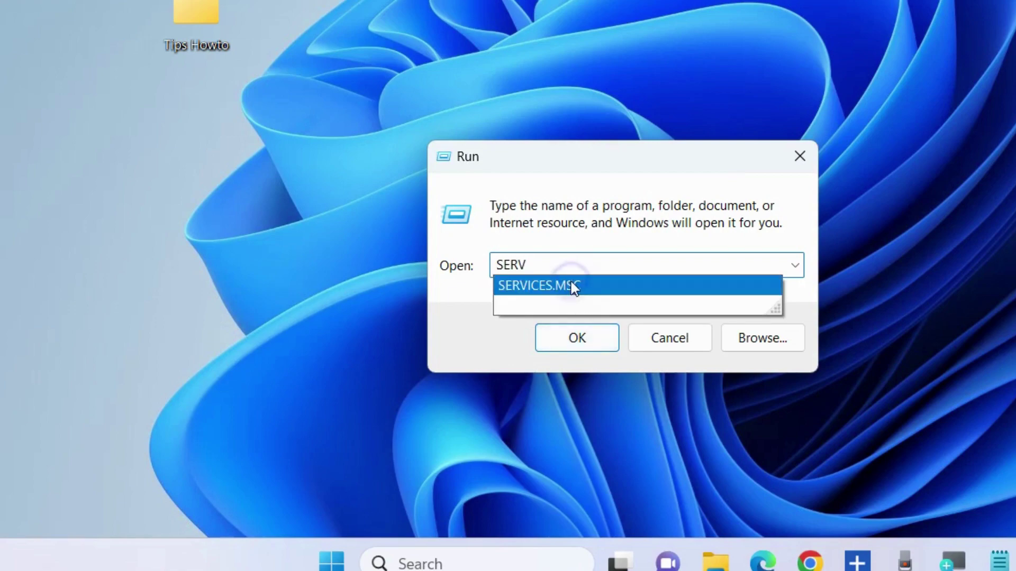
pyautogui.click(574, 285)
pyautogui.click(578, 344)
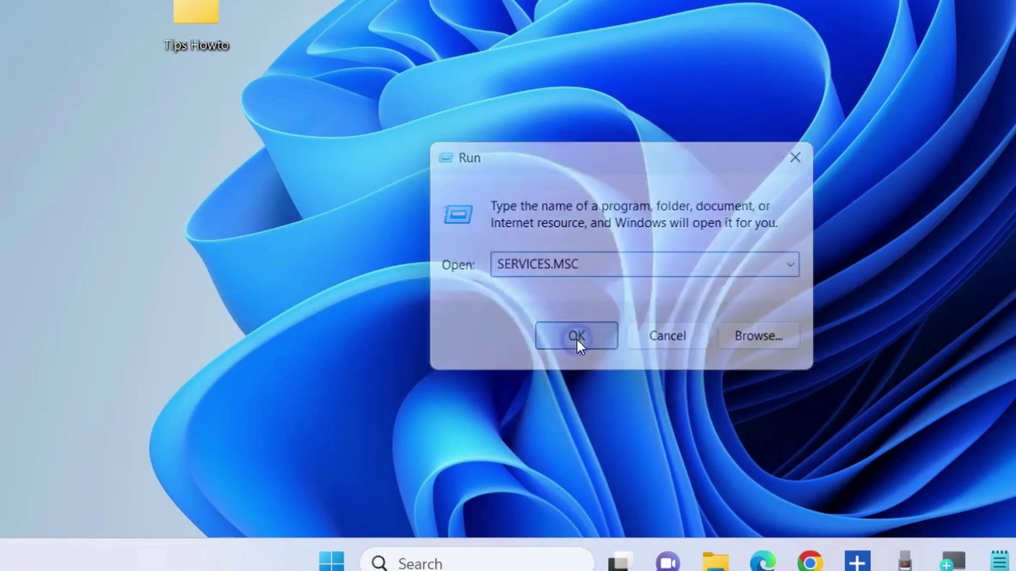
# - Scroll down to the Disabled, stopped Windows Update service and bring up its context menu
pyautogui.scroll(-15, 557, 261)
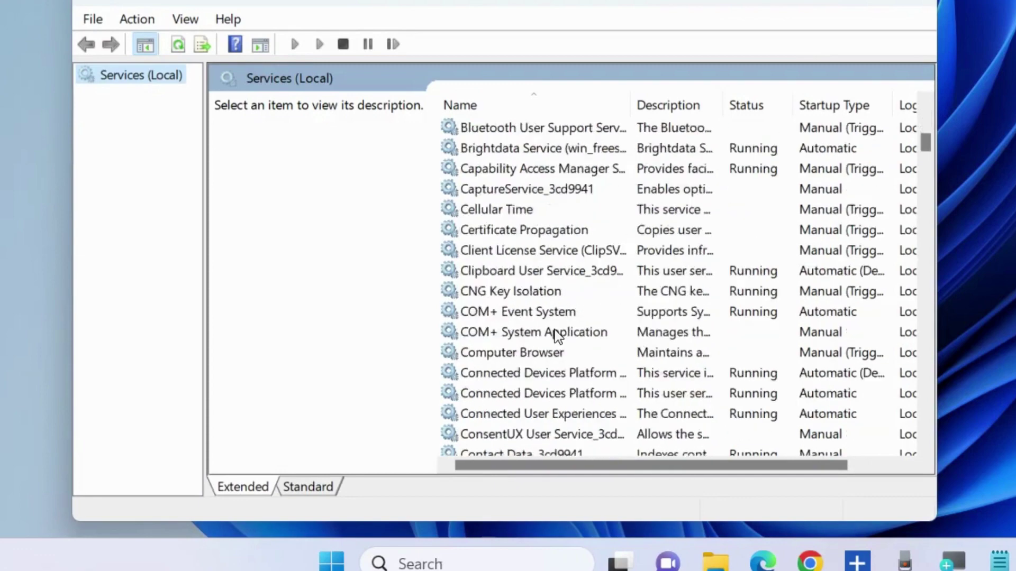
pyautogui.scroll(-20, 551, 351)
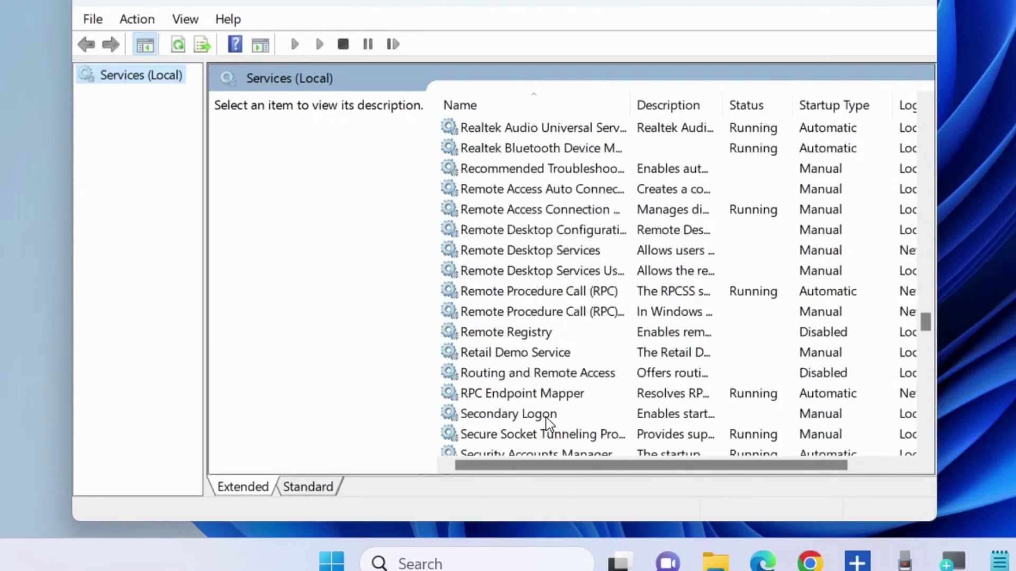
pyautogui.scroll(-20, 541, 426)
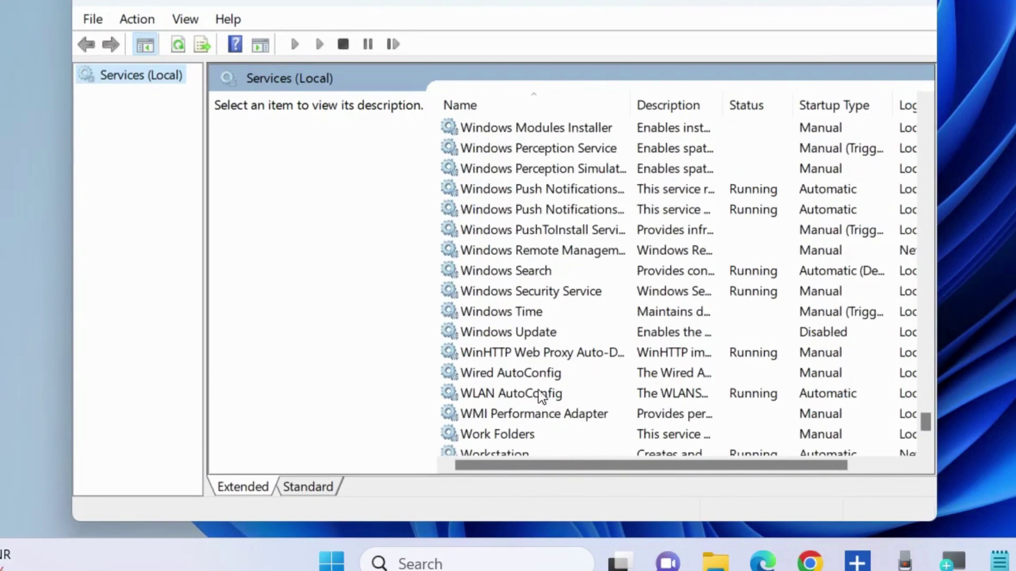
pyautogui.click(535, 333)
pyautogui.rightClick(492, 341)
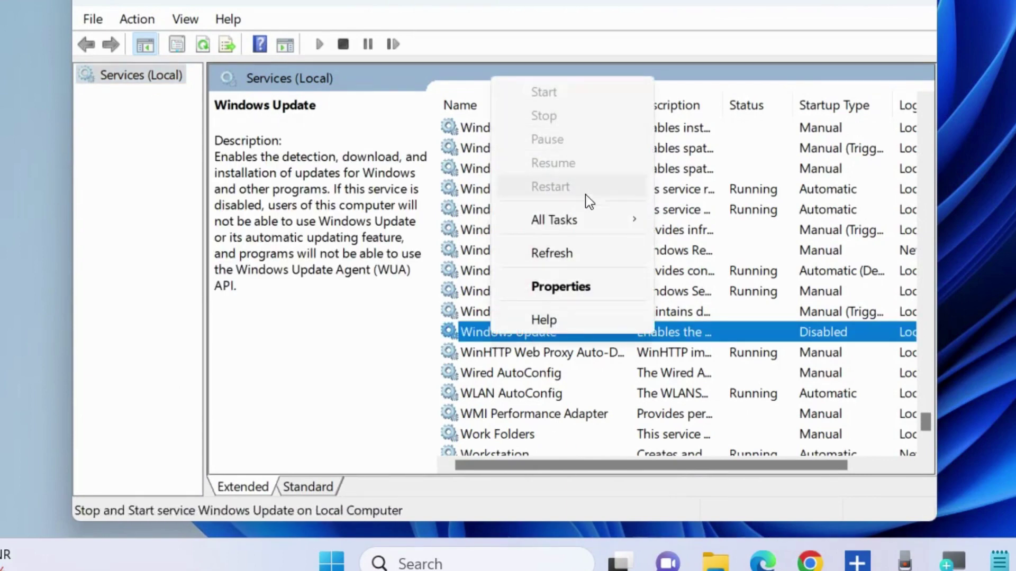
# - Set Windows Update's startup type to Automatic, apply it, and start the service
pyautogui.click(561, 286)
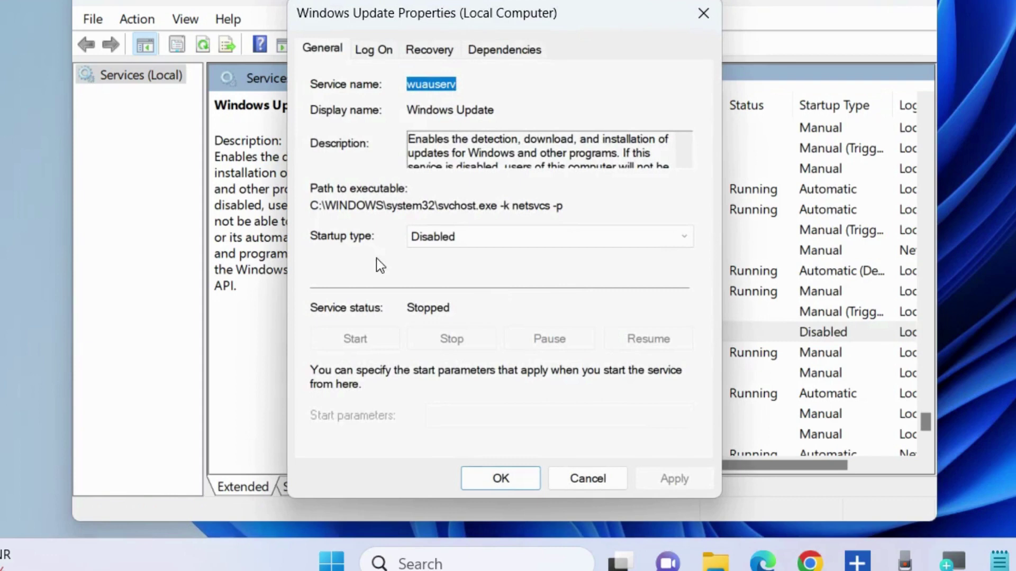
pyautogui.click(470, 236)
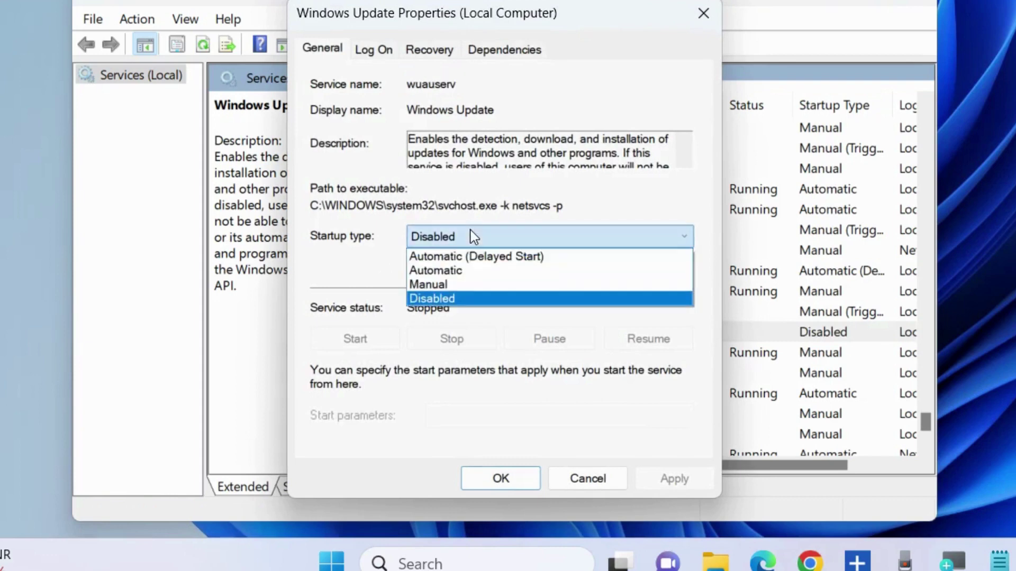
pyautogui.click(458, 272)
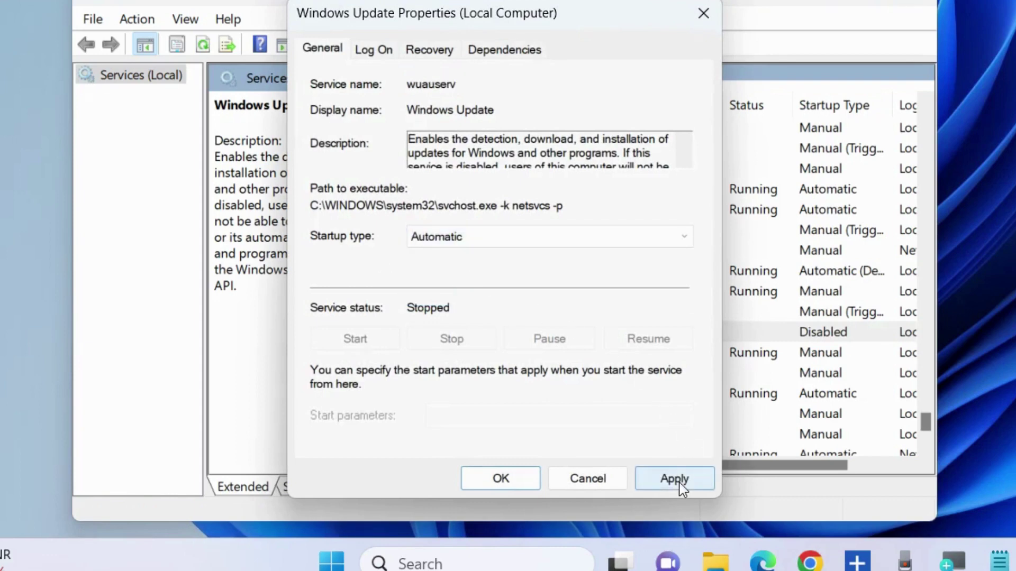
pyautogui.click(679, 483)
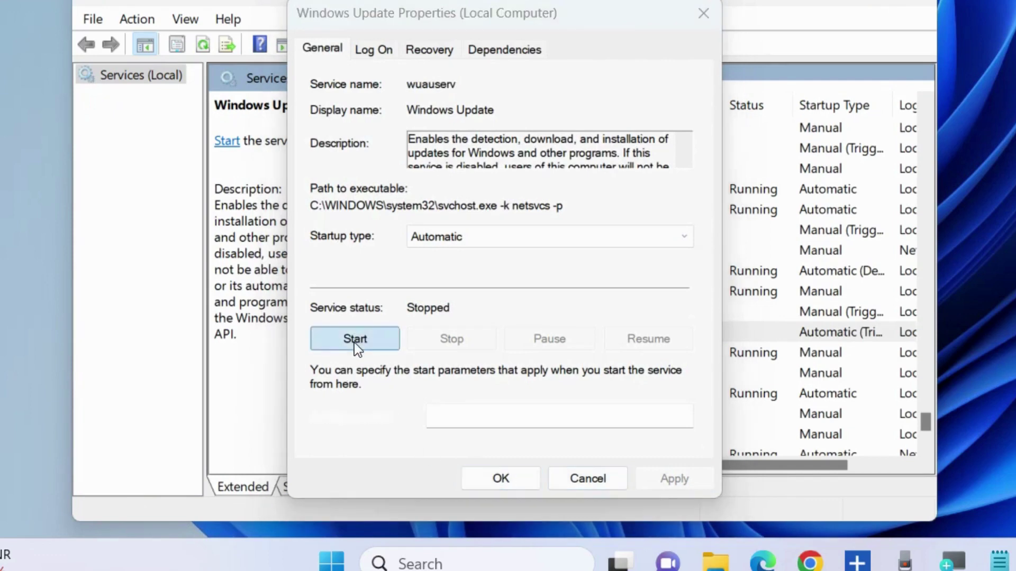
pyautogui.click(354, 341)
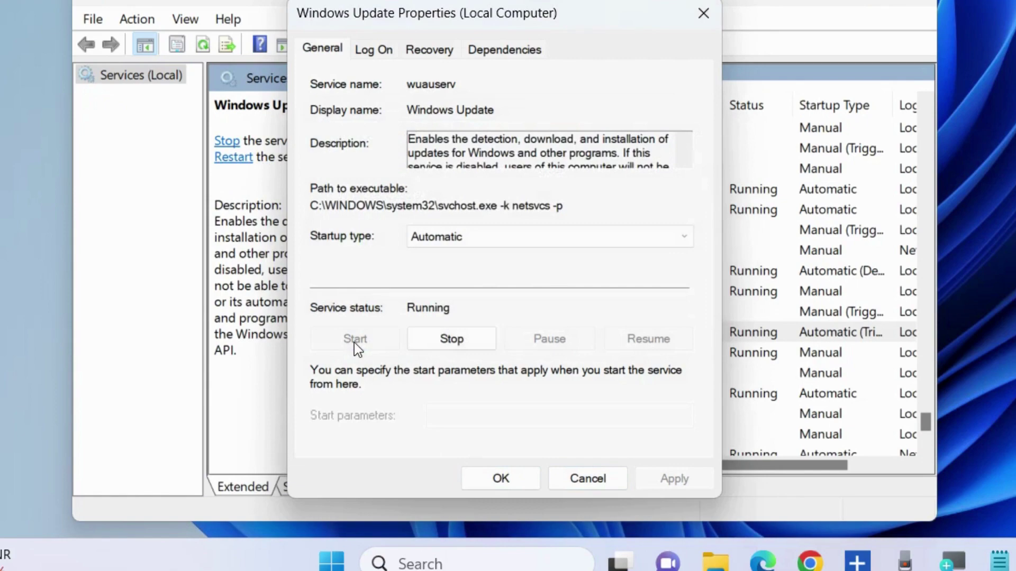
pyautogui.click(498, 481)
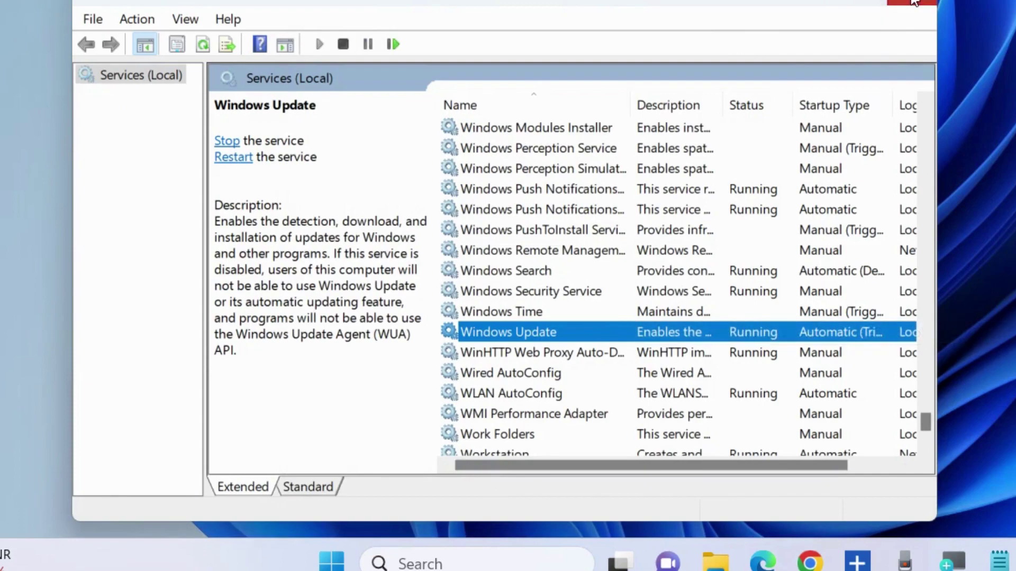
# - Close Services and open Windows Settings from the Start quick-links menu
pyautogui.click(913, 3)
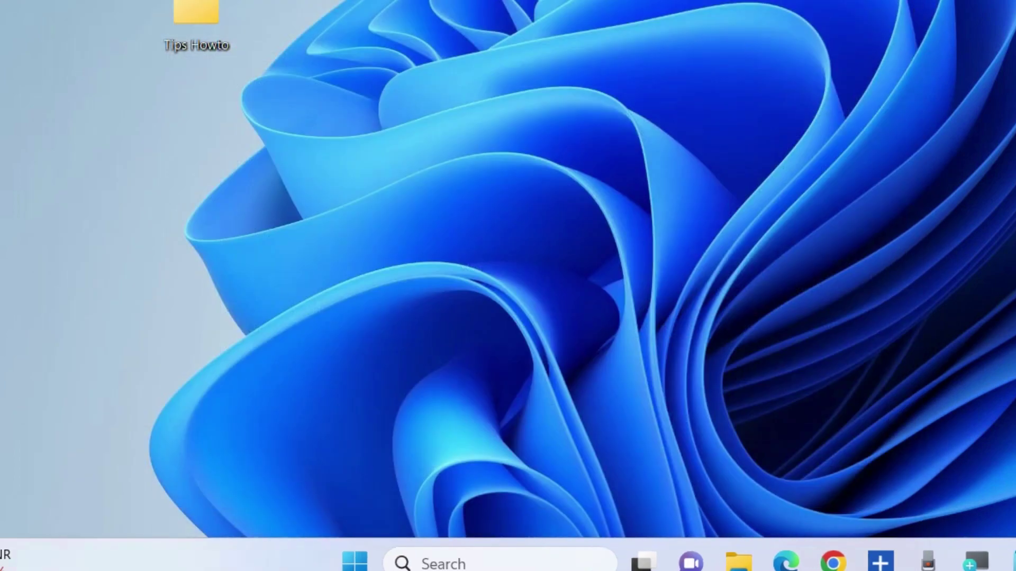
pyautogui.rightClick(360, 561)
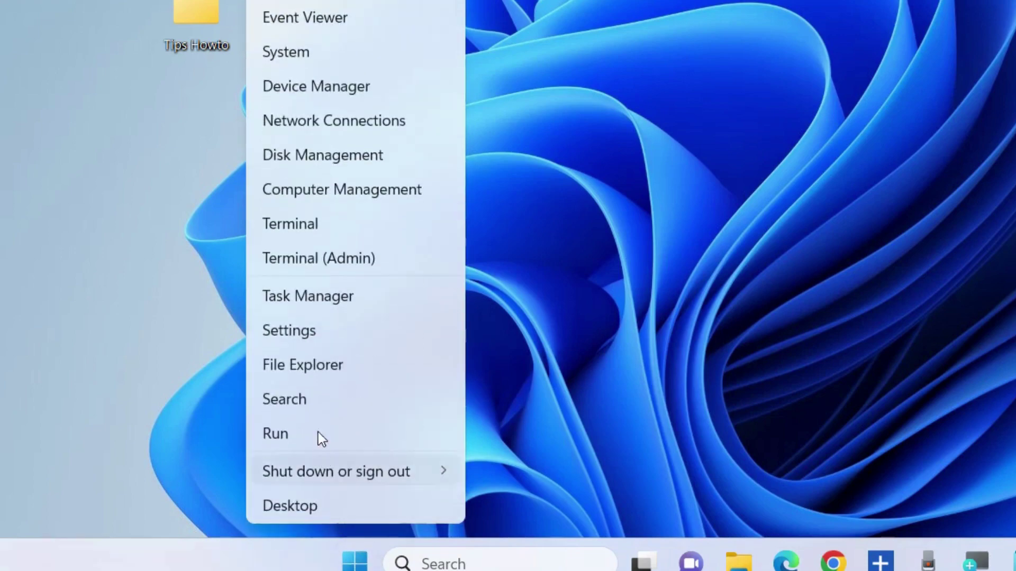
pyautogui.click(292, 321)
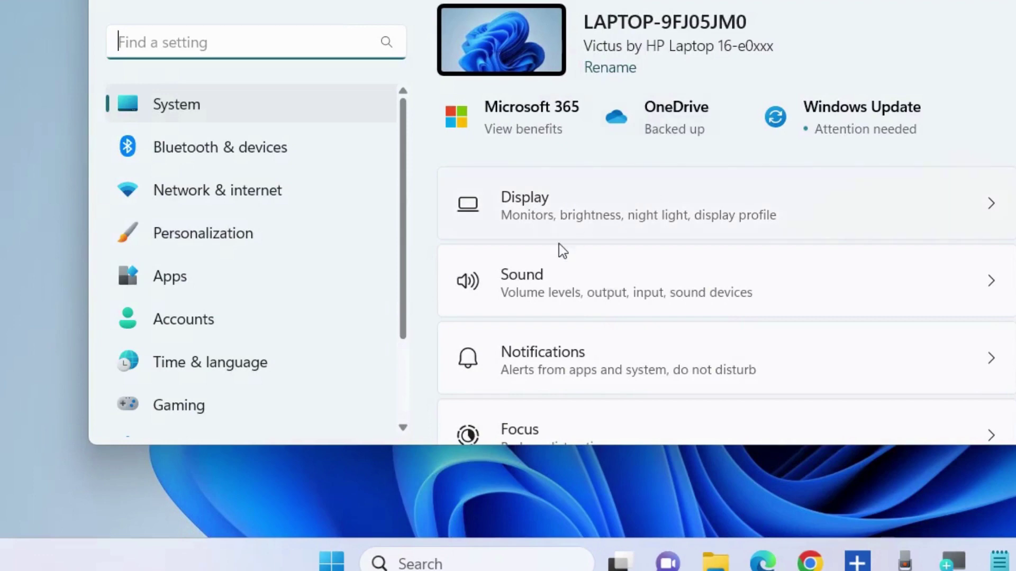
# - Go to the Troubleshoot page in System settings
pyautogui.scroll(-1, 646, 238)
pyautogui.scroll(-10, 643, 233)
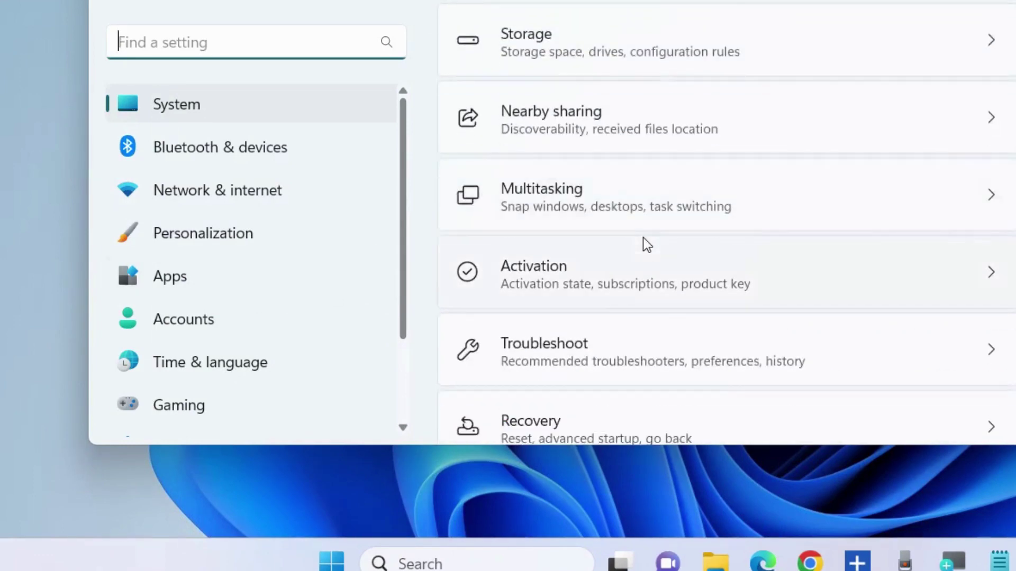
pyautogui.scroll(4, 642, 238)
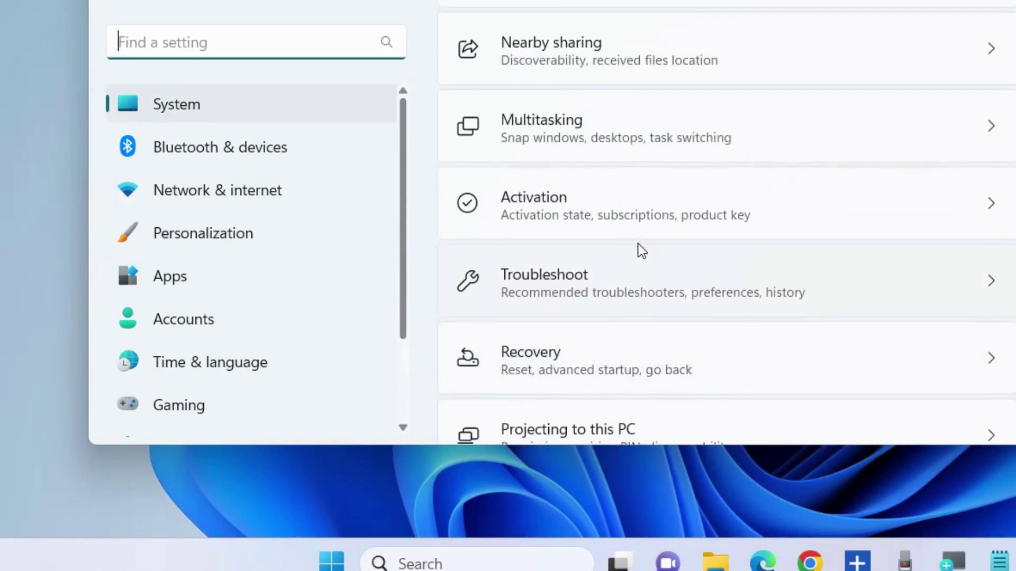
pyautogui.click(581, 280)
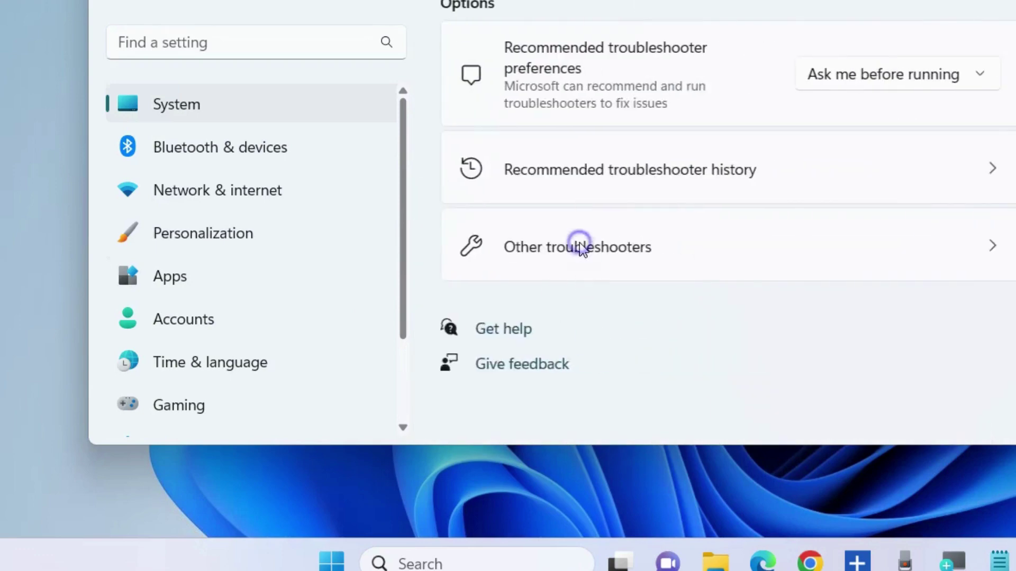